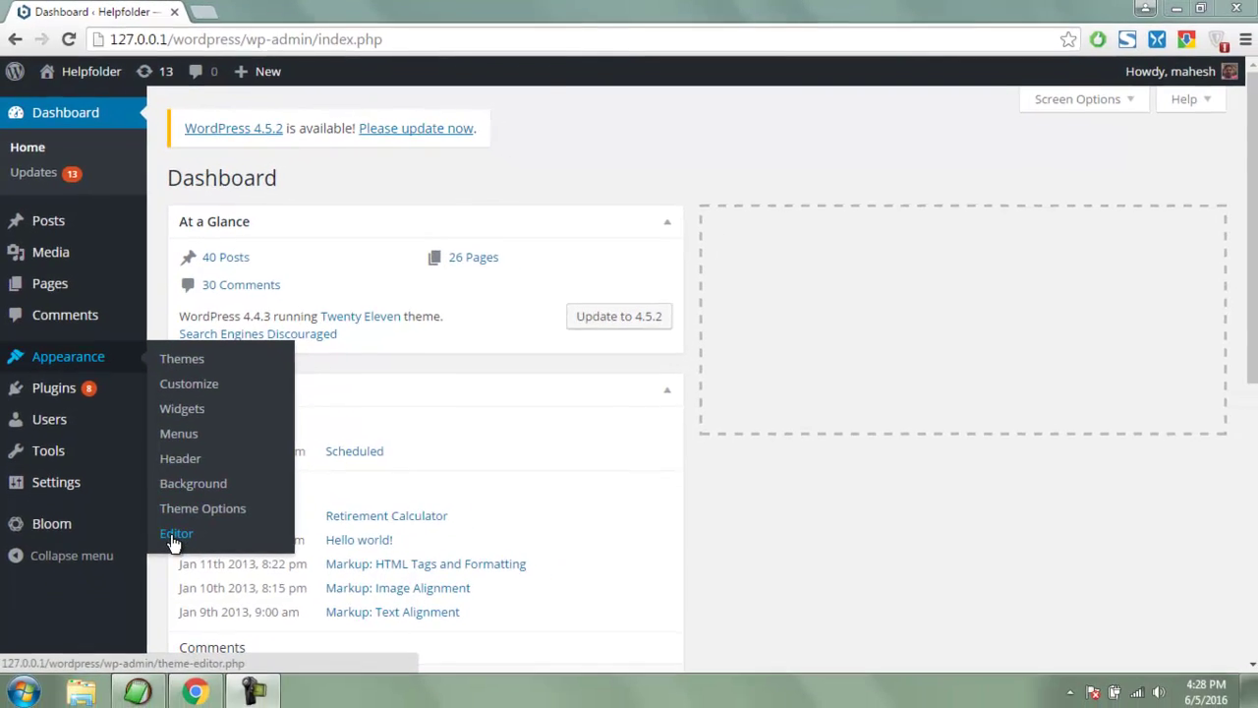
- Open the Edit Themes editor under Appearance and scroll the Twenty Eleven file listing
left_click(187, 569)
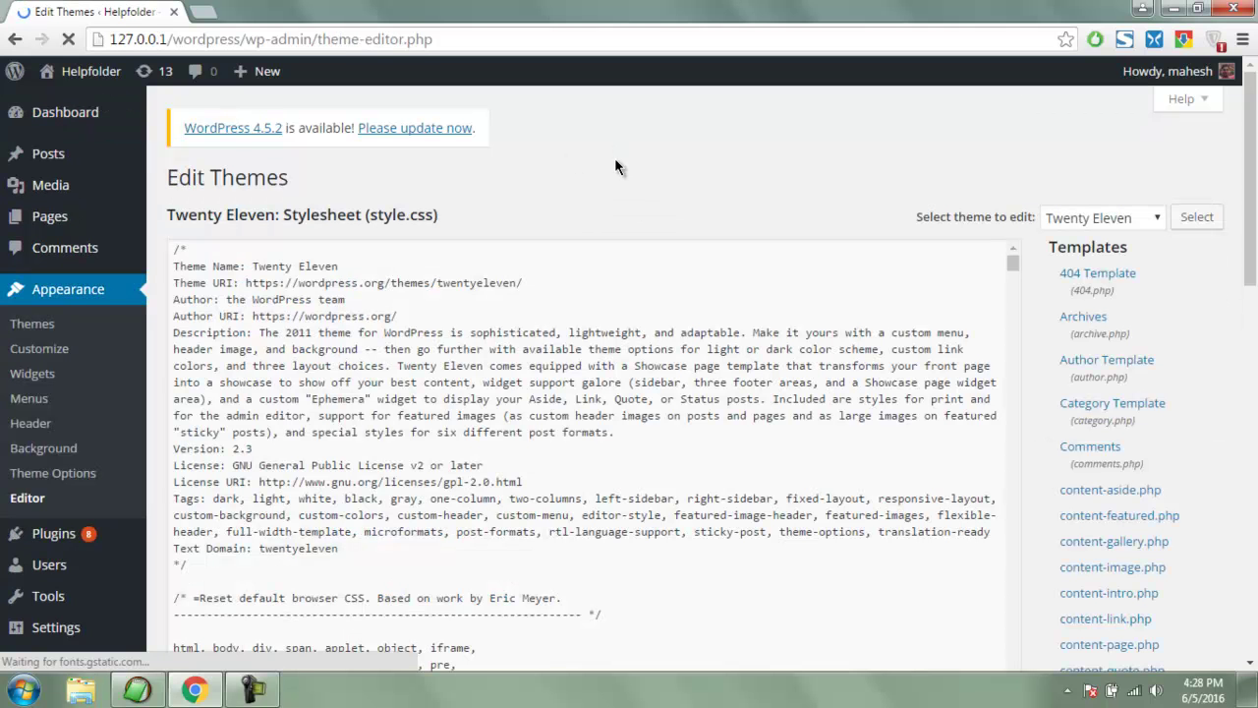
scroll(688, 344, "down", 3)
scroll(747, 393, "down", 3)
scroll(812, 452, "down", 2)
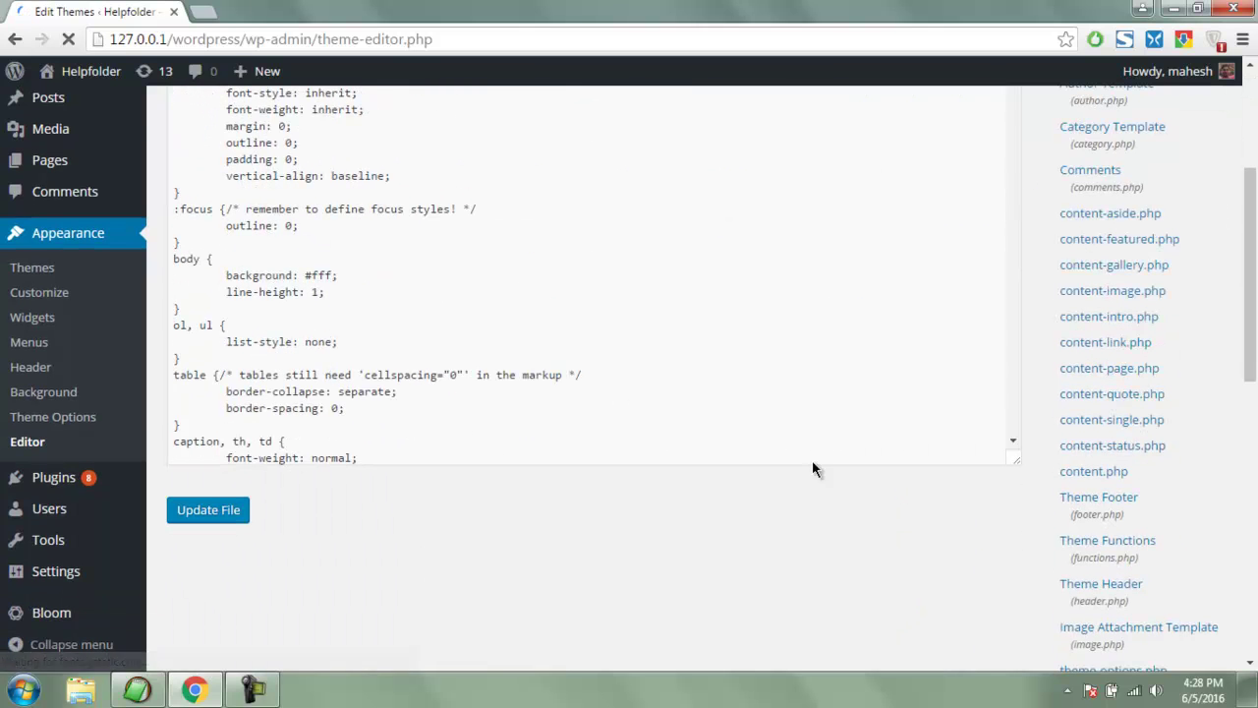
- Load Theme Functions (functions.php) and place the cursor below the widget_text add_filter line
left_click(1117, 542)
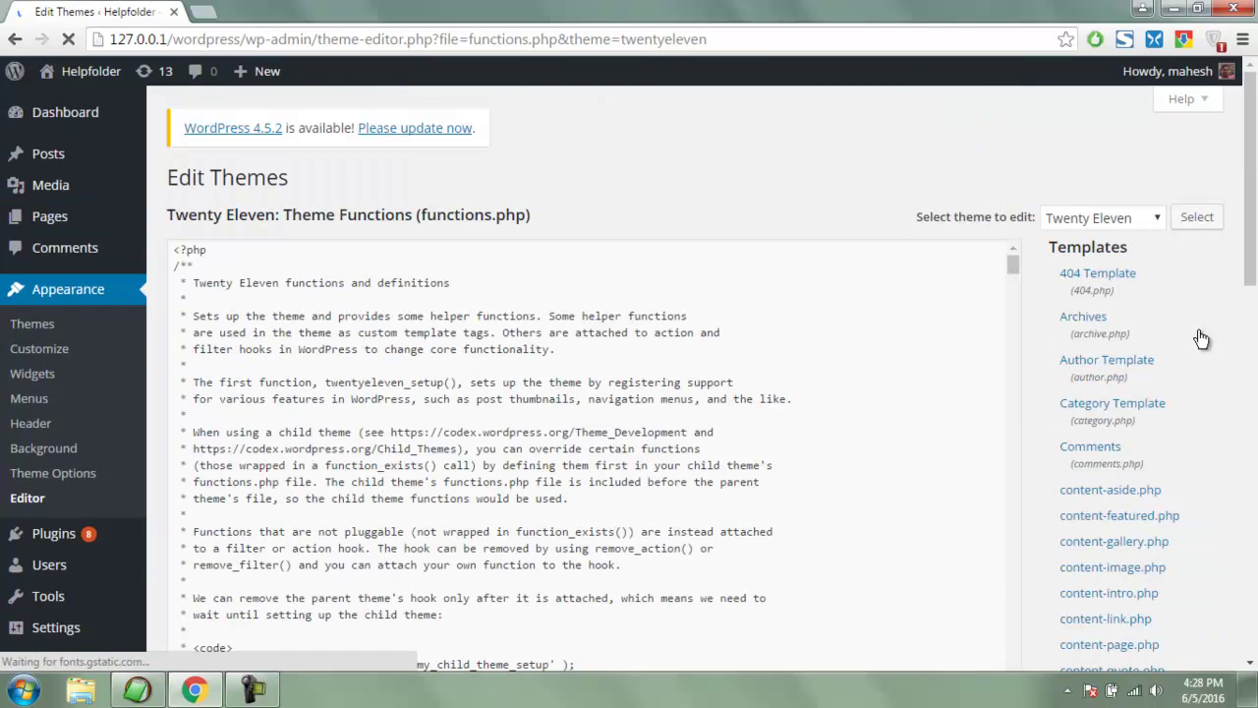
scroll(732, 317, "down", 4)
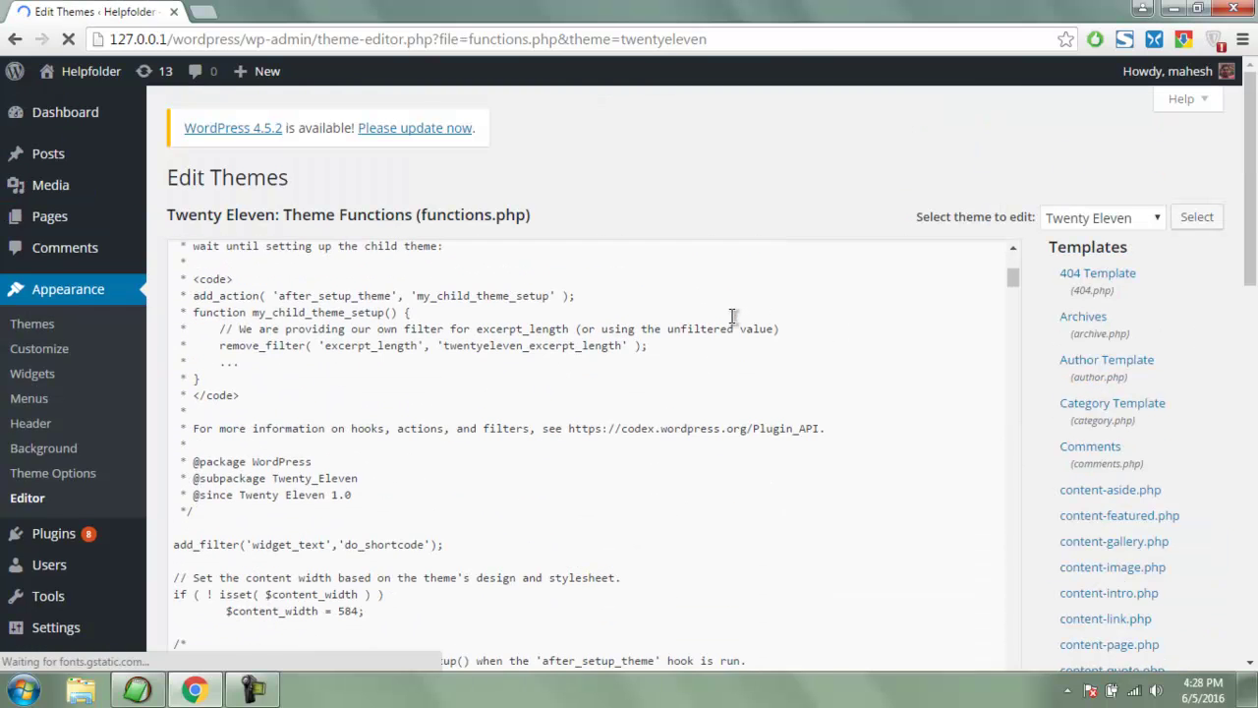
scroll(733, 315, "down", 3)
scroll(732, 316, "down", 1)
scroll(732, 315, "up", 1)
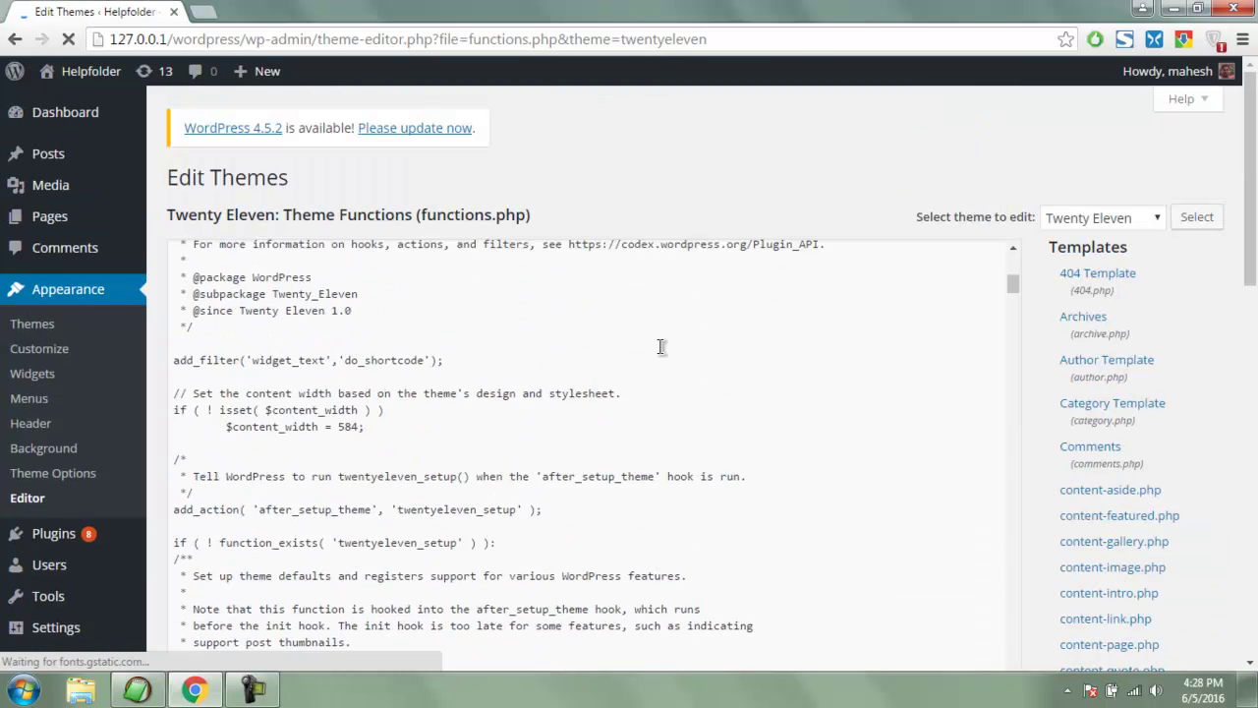
left_click(474, 361)
- On a new line, enter add_filter('jpeg-quality',function($arg){ return 100;}); correcting typos in the hook name
key("Return")
key("Return")
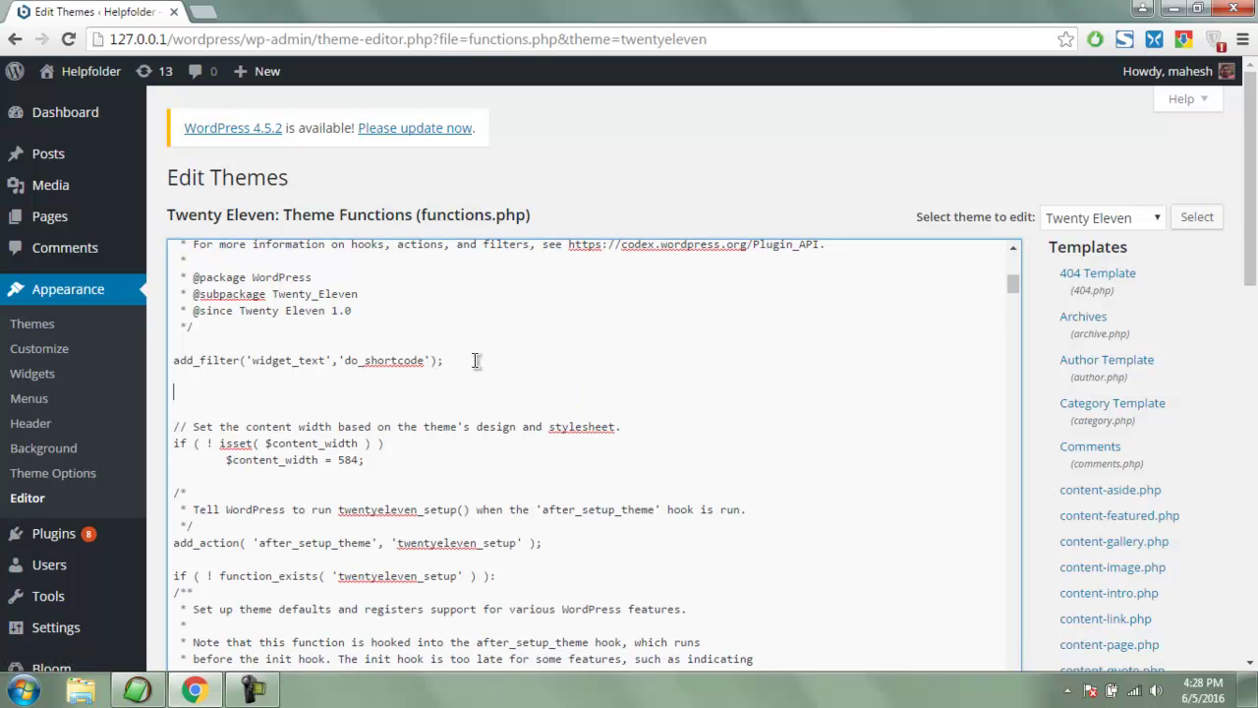
type("add_fi")
type("lter(")
type("'j")
type("peg-")
type("qua")
key("BackSpace")
key("BackSpace")
type("ualli")
key("BackSpace")
key("BackSpace")
type("ity'")
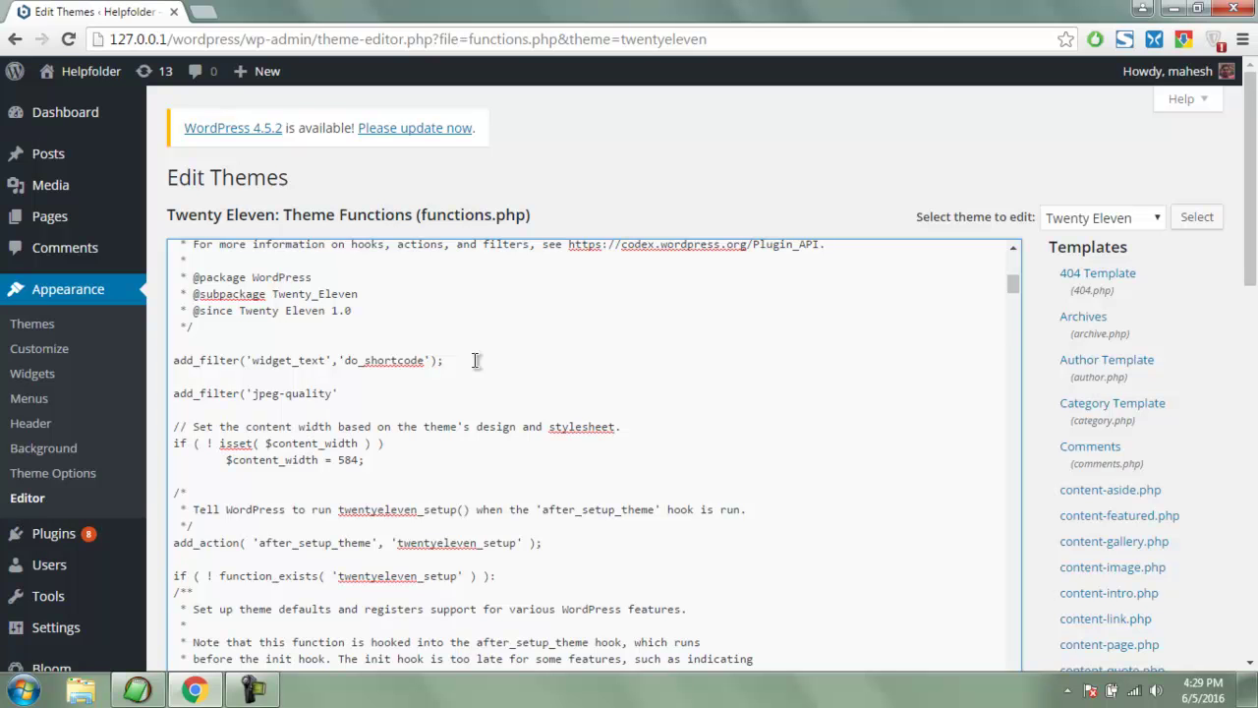
type(",")
type("function")
type("(")
type("$ar")
type("g)")
type("{ ret")
type("urn 100")
type(";")
type("}")
type(")")
type(";")
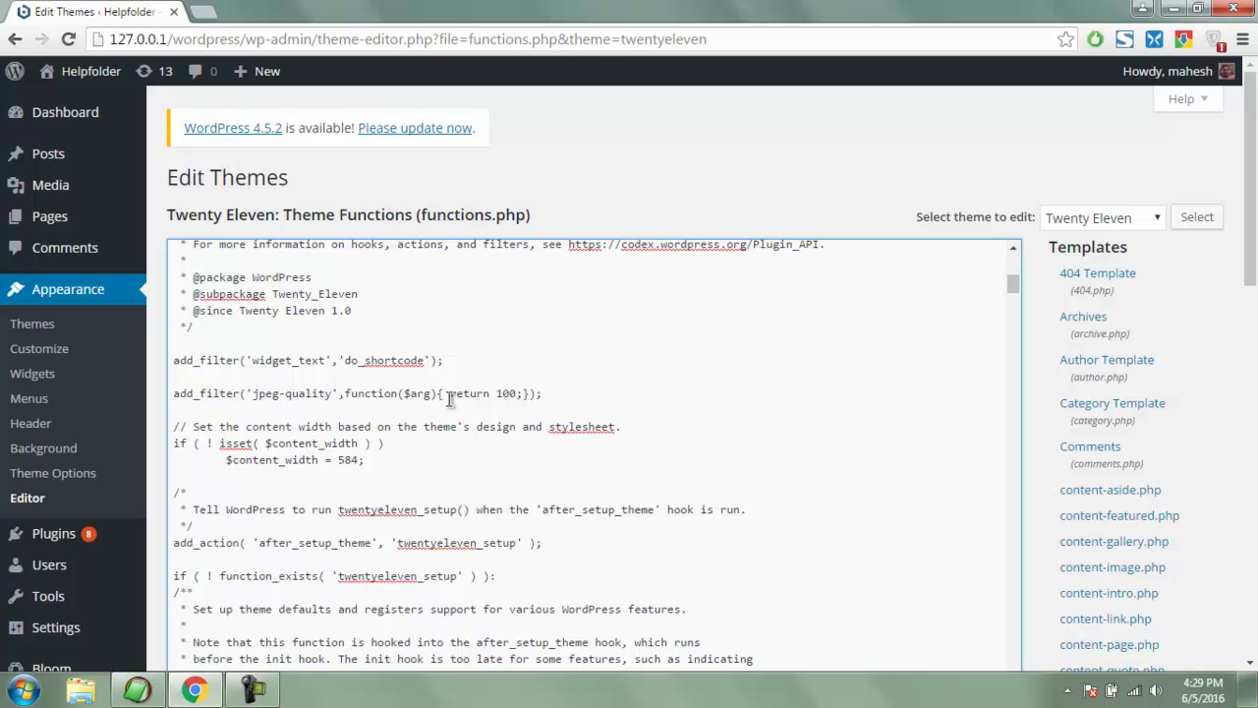
- Save functions.php with Update File so it reports a successful edit
scroll(1157, 455, "down", 5)
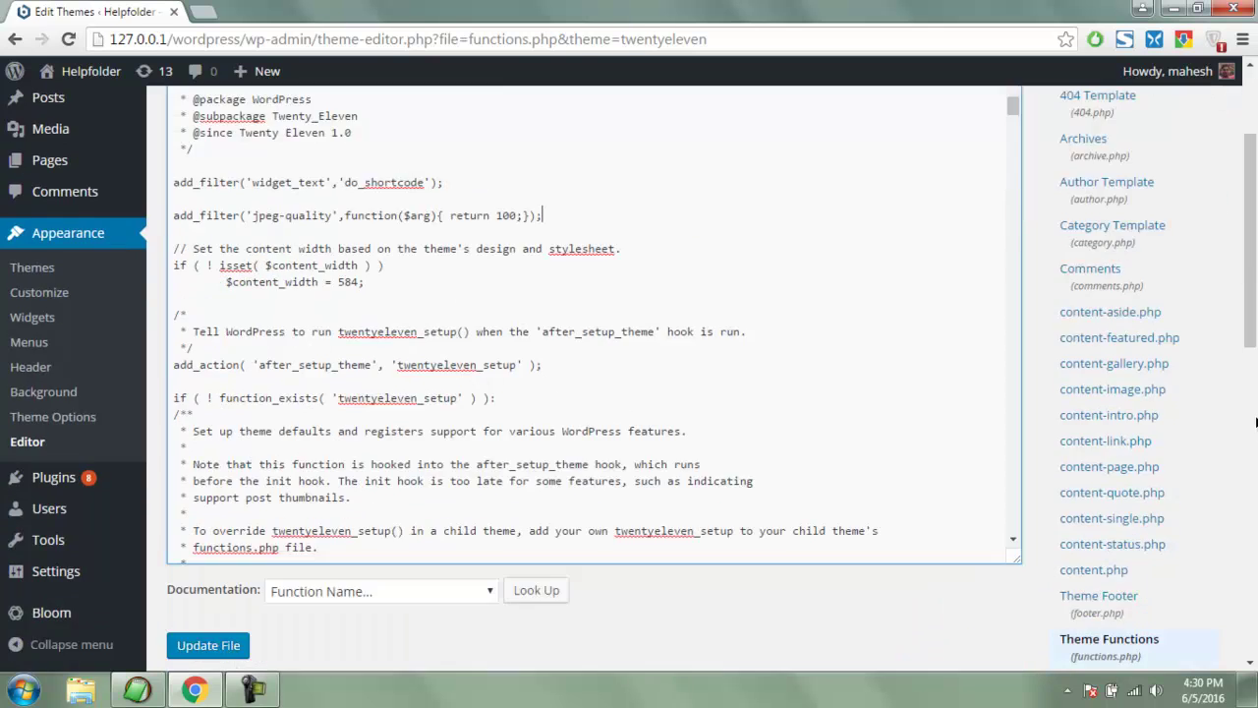
left_click(209, 363)
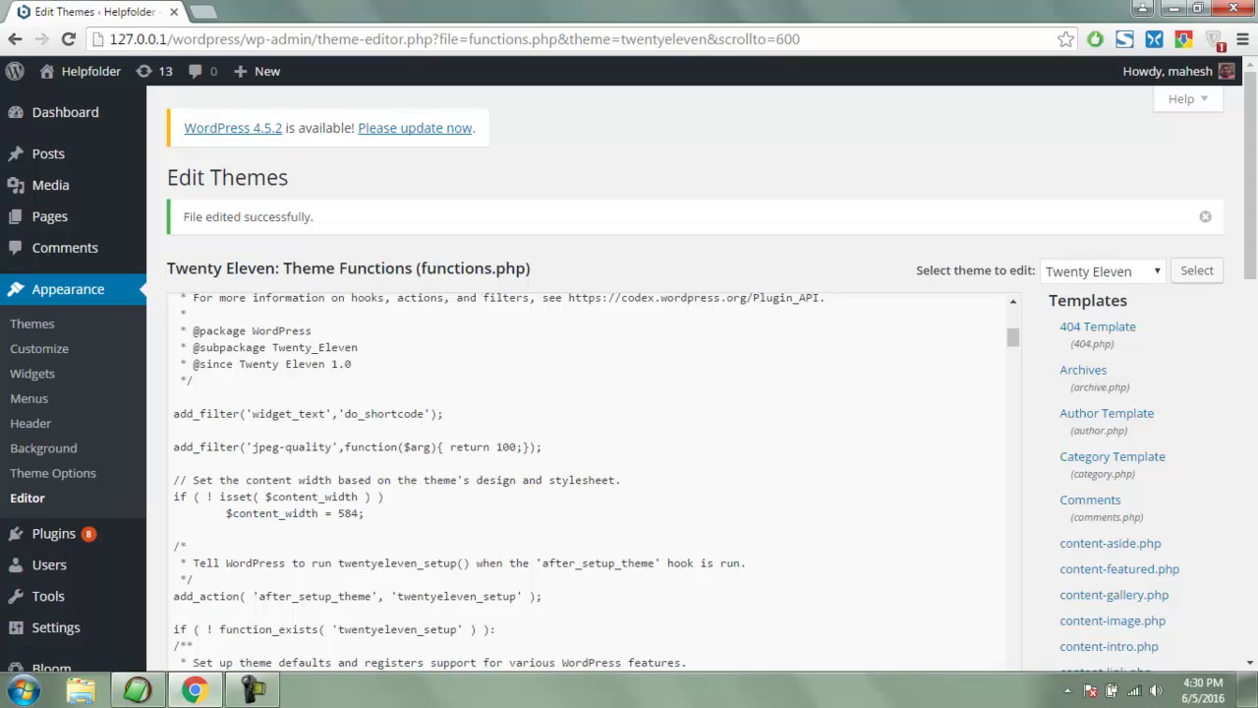
- Replace the jpeg-quality filter's return value 100 with 75
left_click_drag(518, 447, 498, 446)
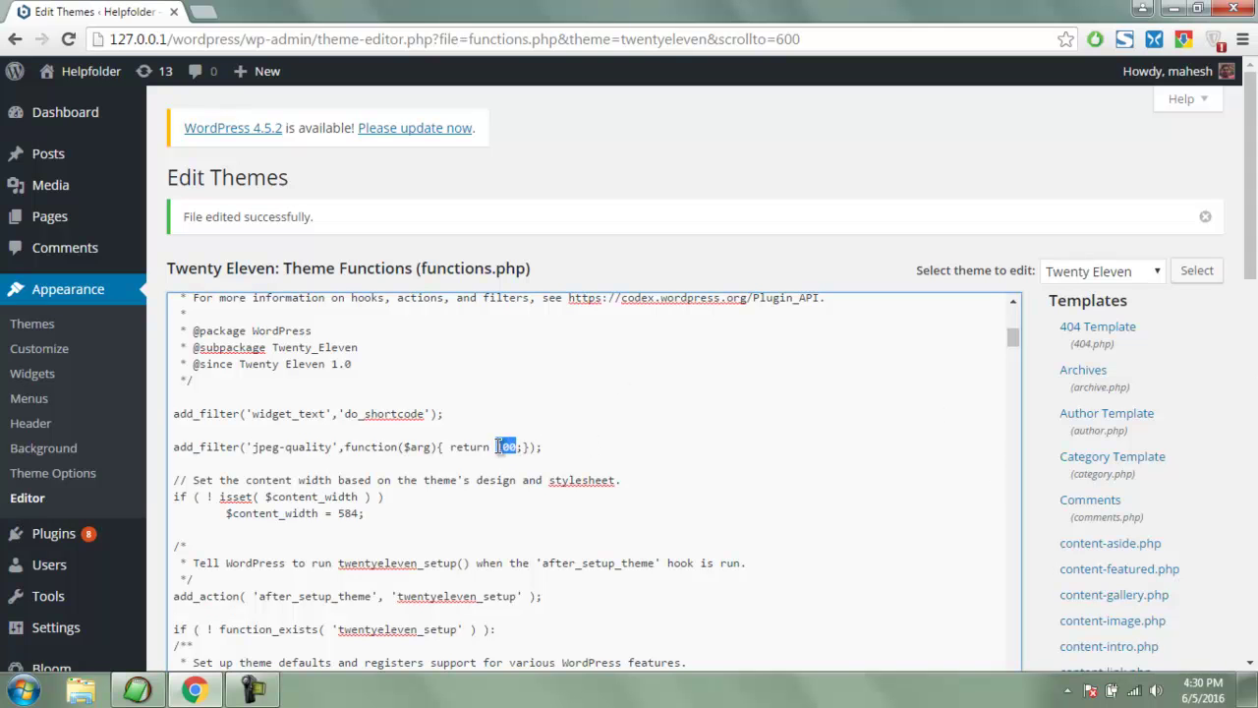
type("75")
scroll(639, 488, "down", 2)
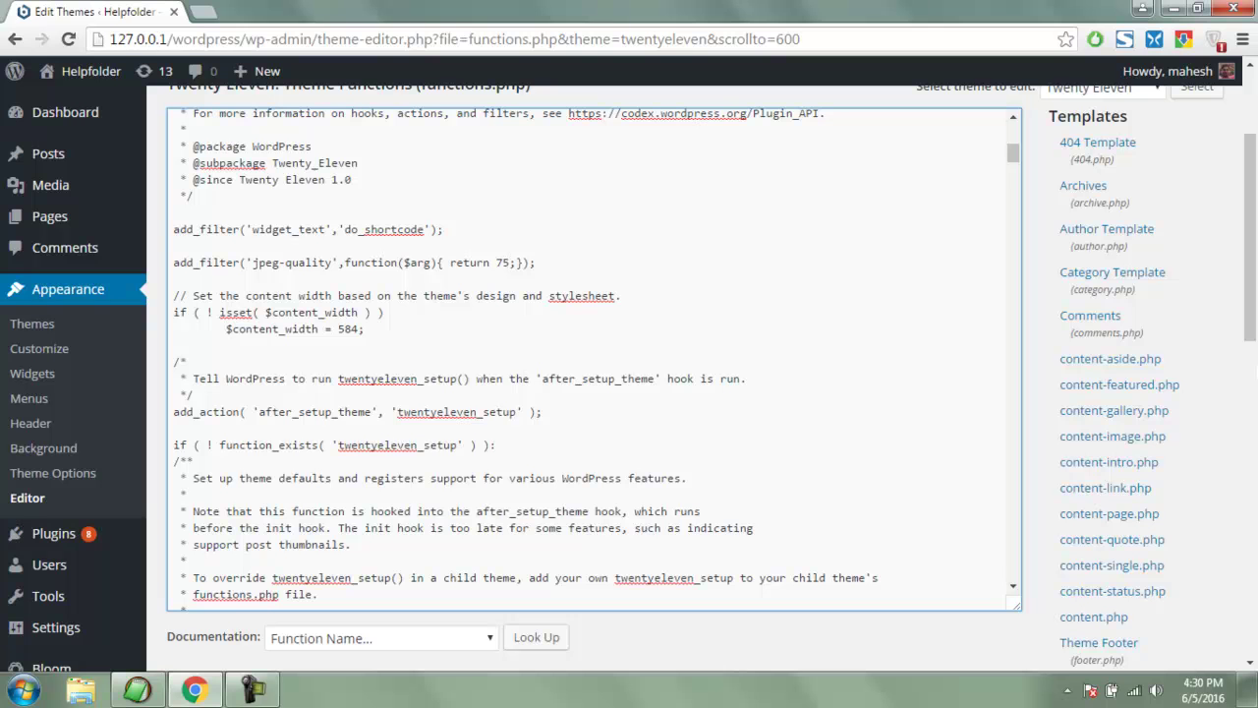
scroll(341, 594, "down", 1)
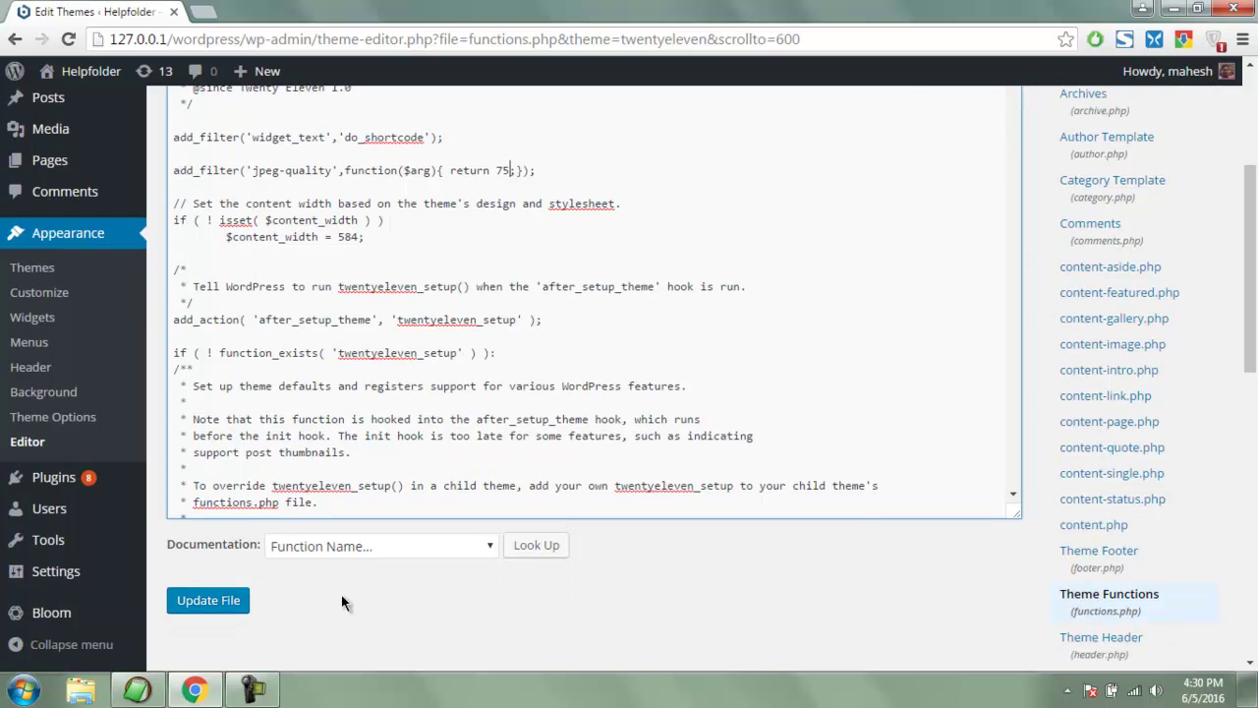
- Save functions.php with Update File, then place the cursor in the return 75 line
left_click(192, 601)
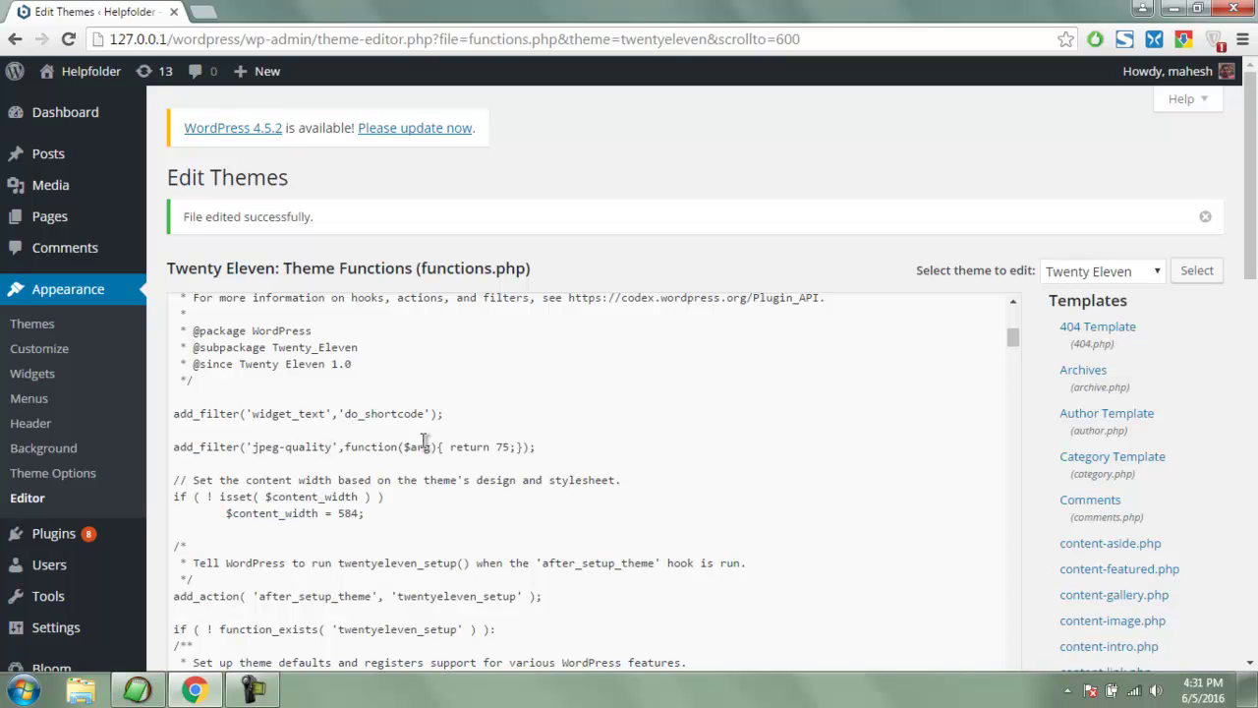
left_click(502, 447)
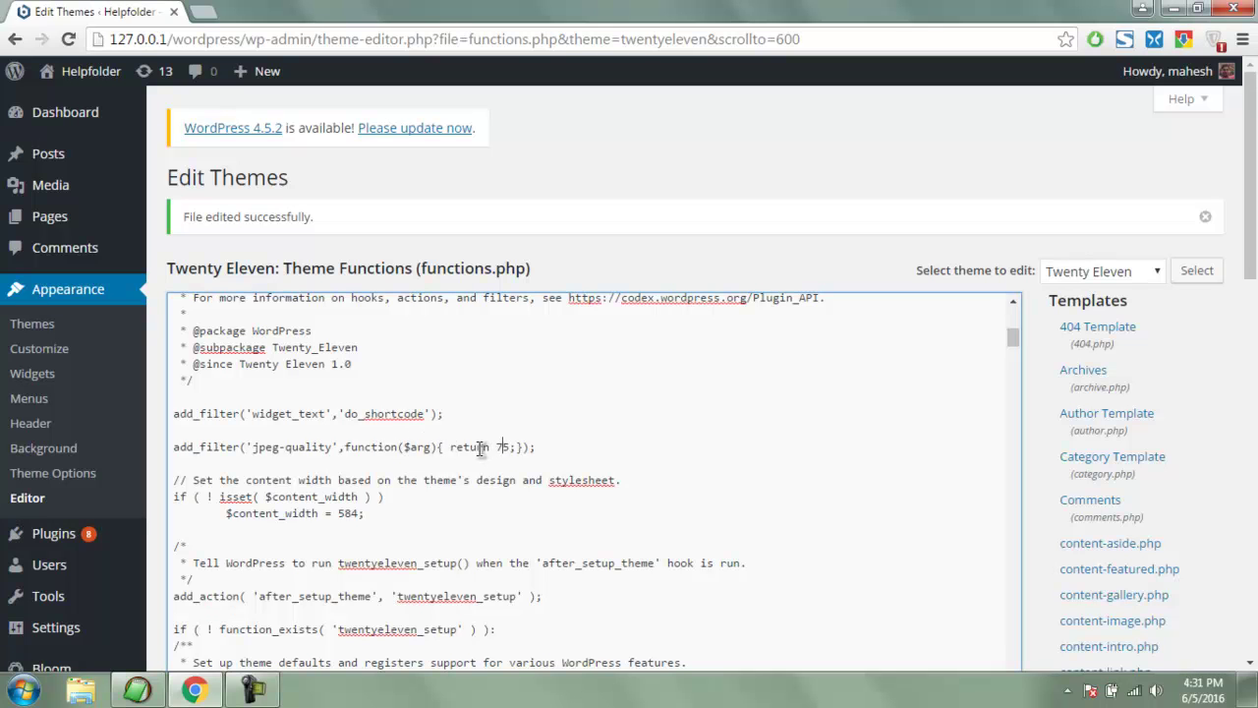